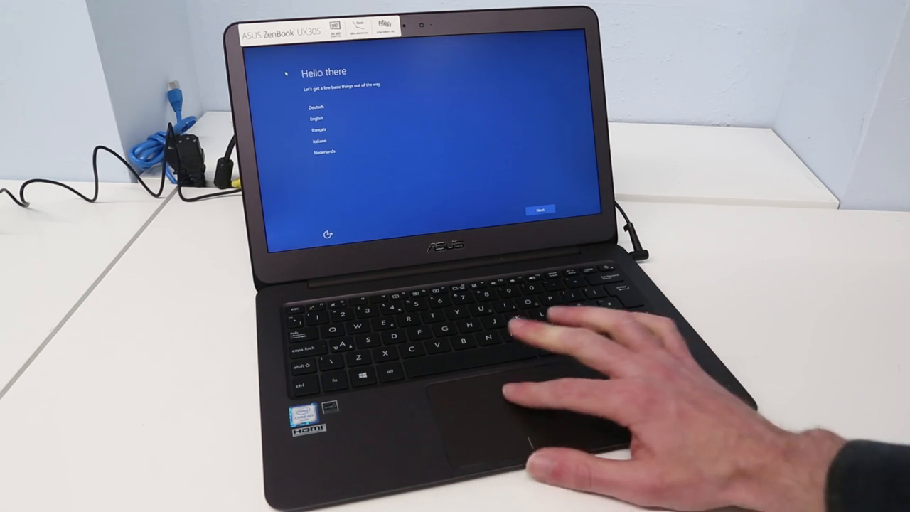
Choose English, accept the license terms, skip WiFi and apply express settings.
click(315, 121)
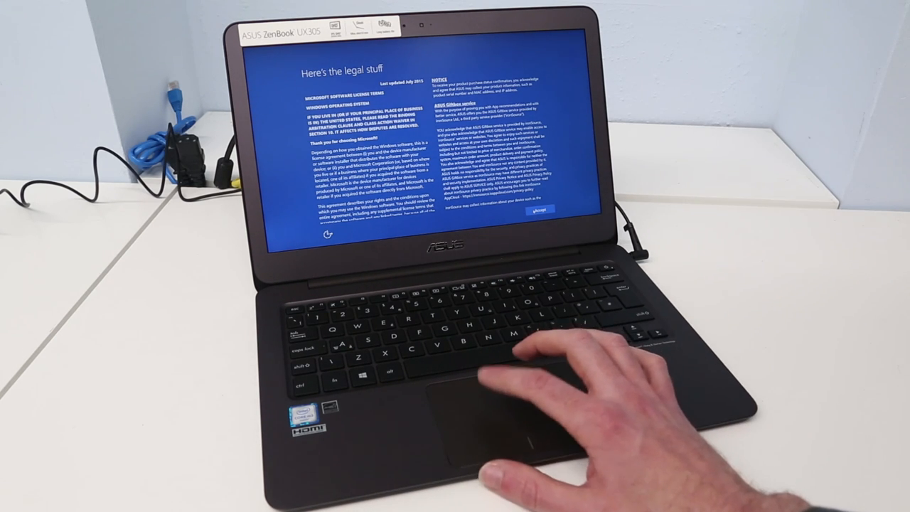
click(538, 210)
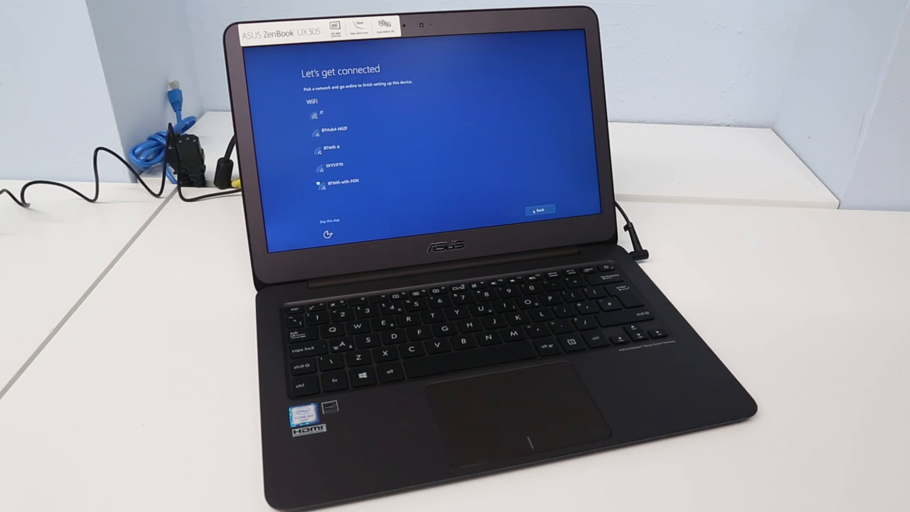
click(328, 220)
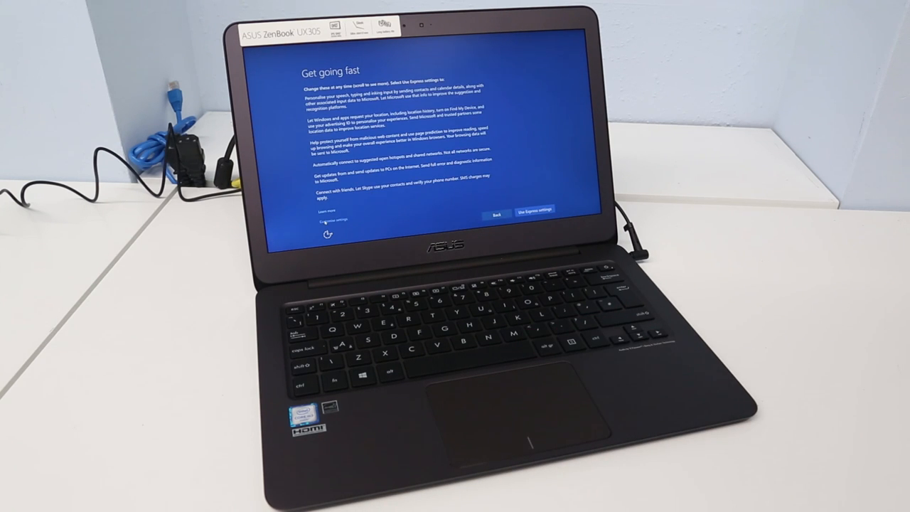
click(555, 211)
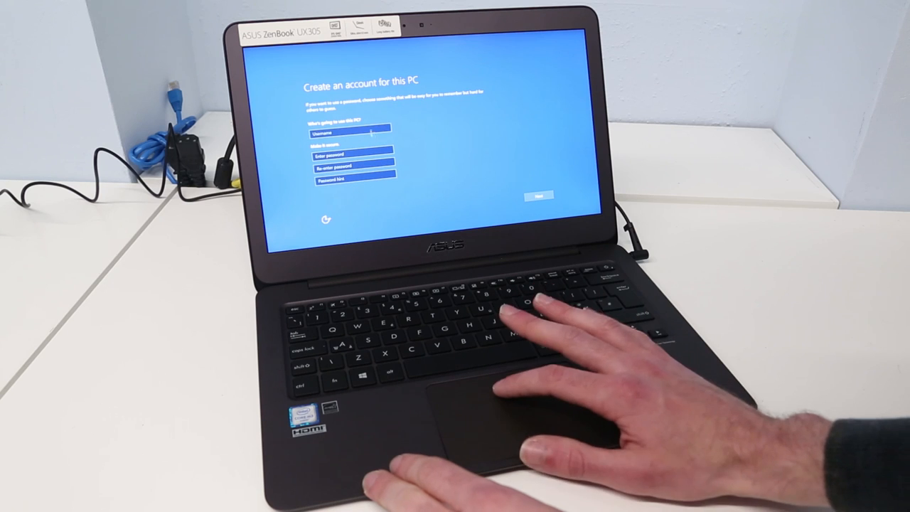
Create the local user account and continue past product registration.
click(348, 132)
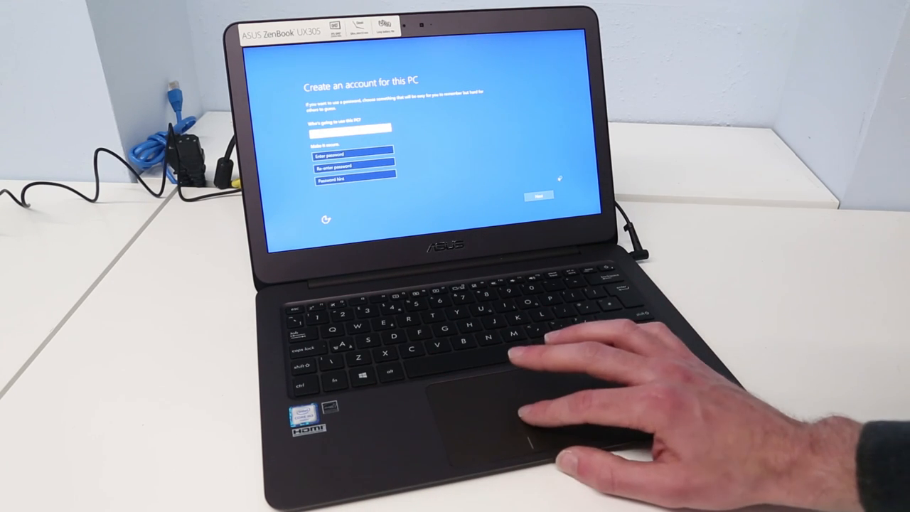
click(539, 196)
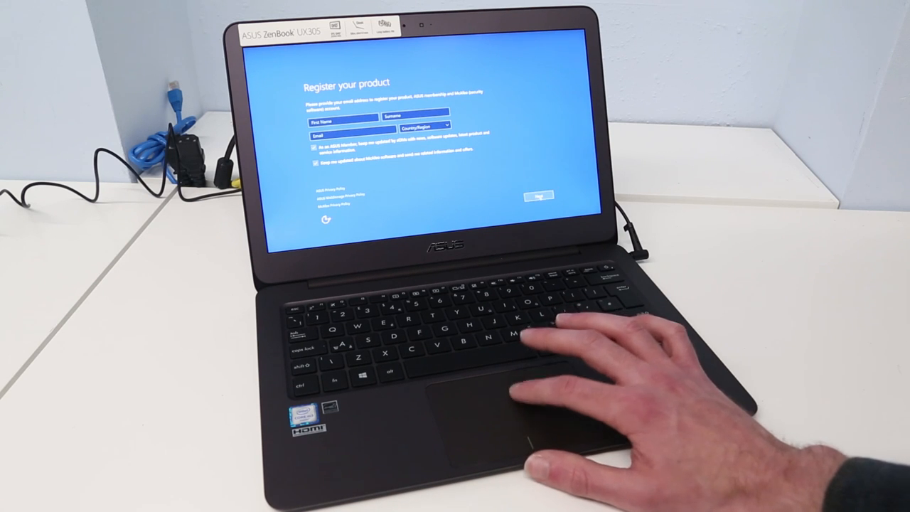
click(539, 197)
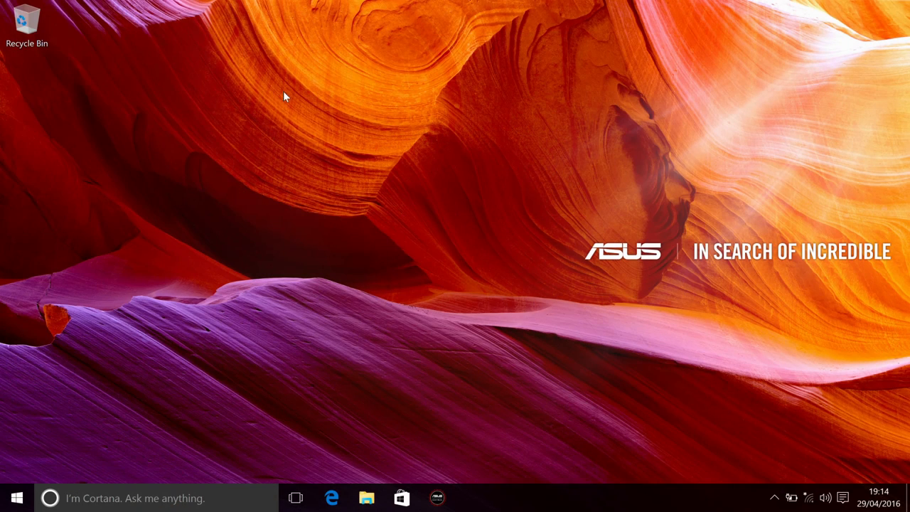
Reveal the hidden notification-area icons on the freshly loaded ASUS desktop.
click(777, 498)
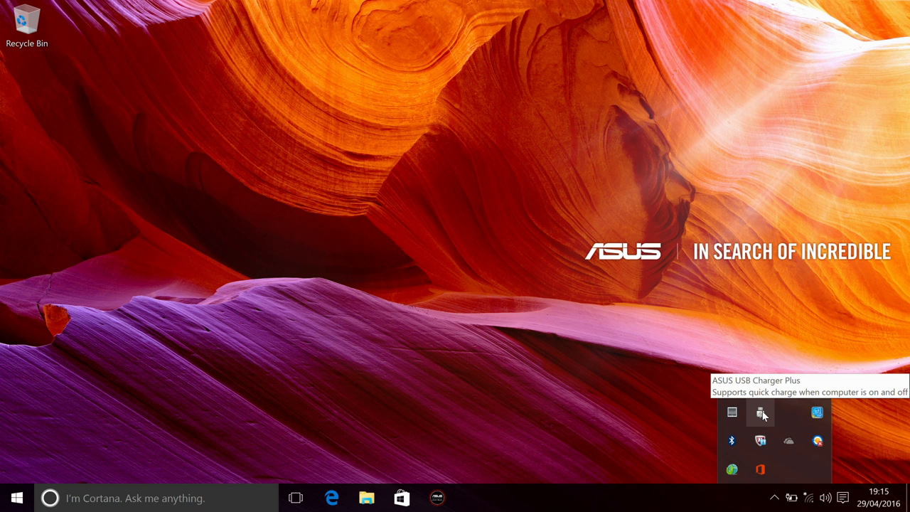
Dismiss the tray popup and launch Task Manager from the taskbar menu.
click(475, 452)
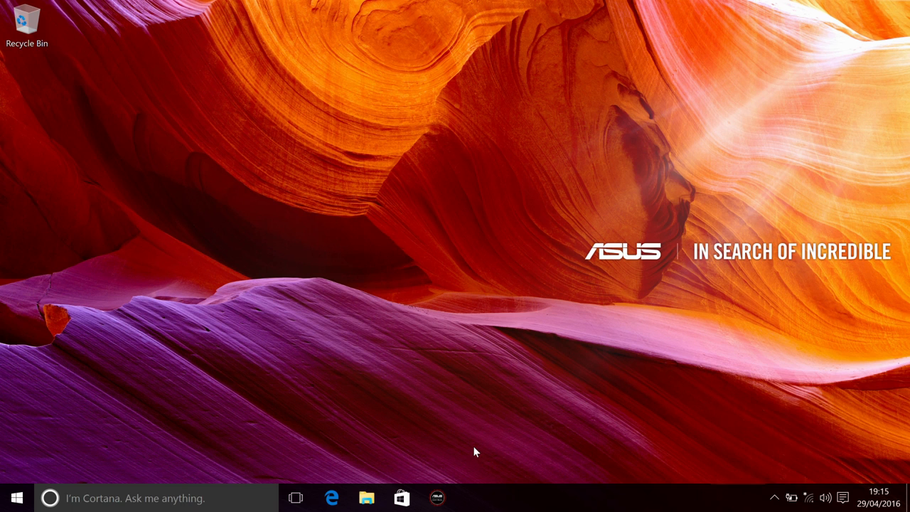
right_click(880, 491)
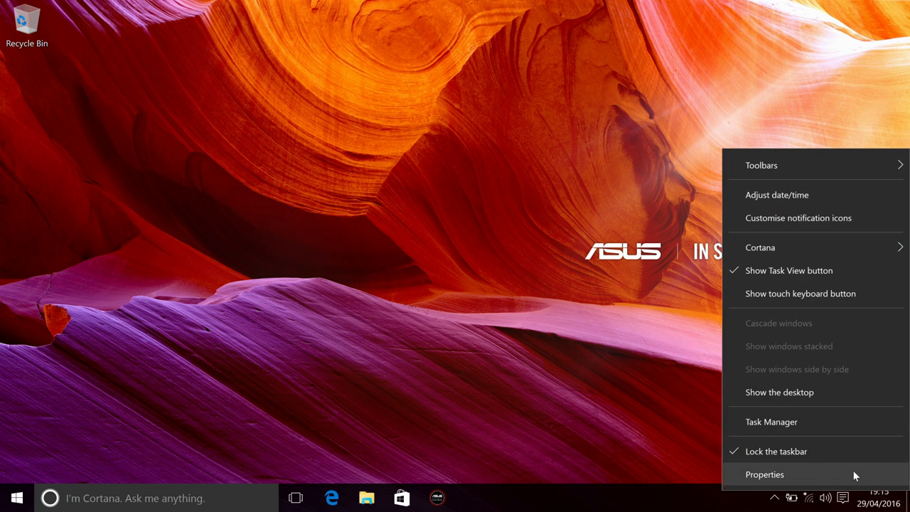
click(811, 423)
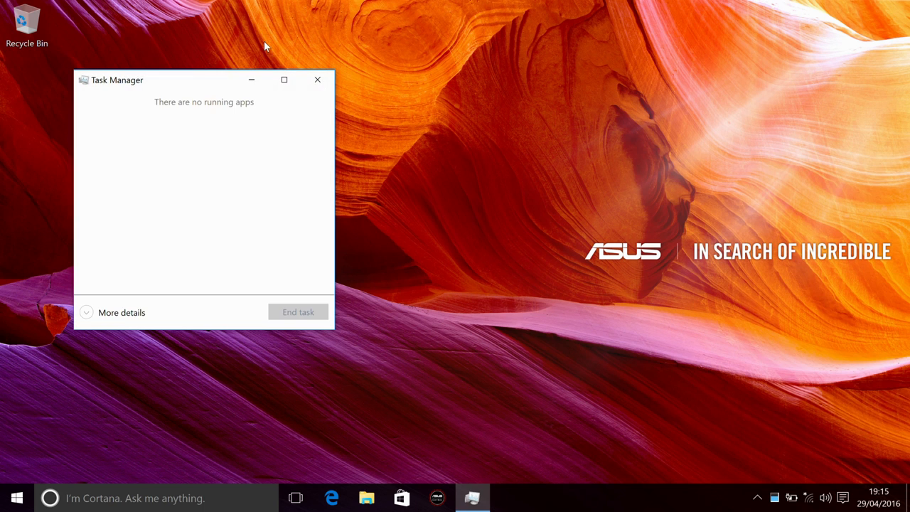
Review the Start-up list (ASUSWSLoader, McAfee, OneDrive enabled), close Task Manager and bring up the Win+X menu.
click(118, 313)
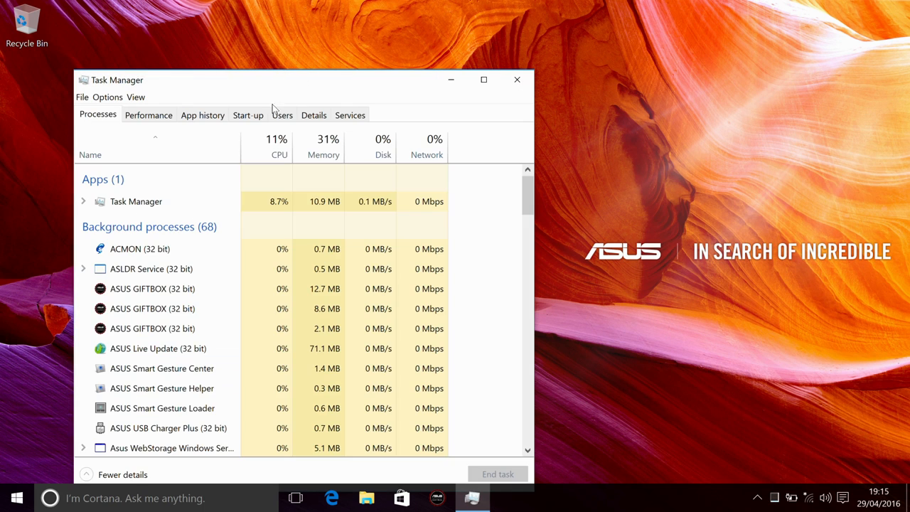
click(248, 115)
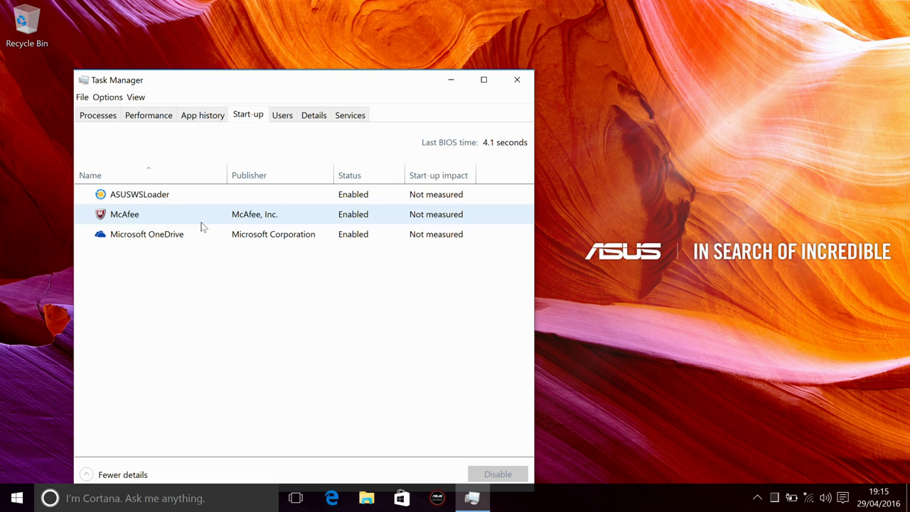
click(518, 80)
right_click(2, 503)
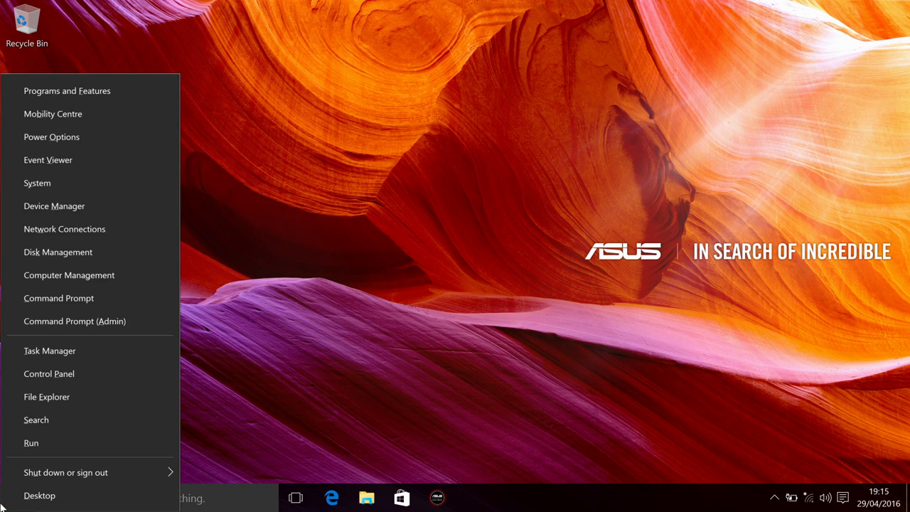
Show Programs and Features listing the 39 installed programs totalling 3.67 GB.
click(155, 95)
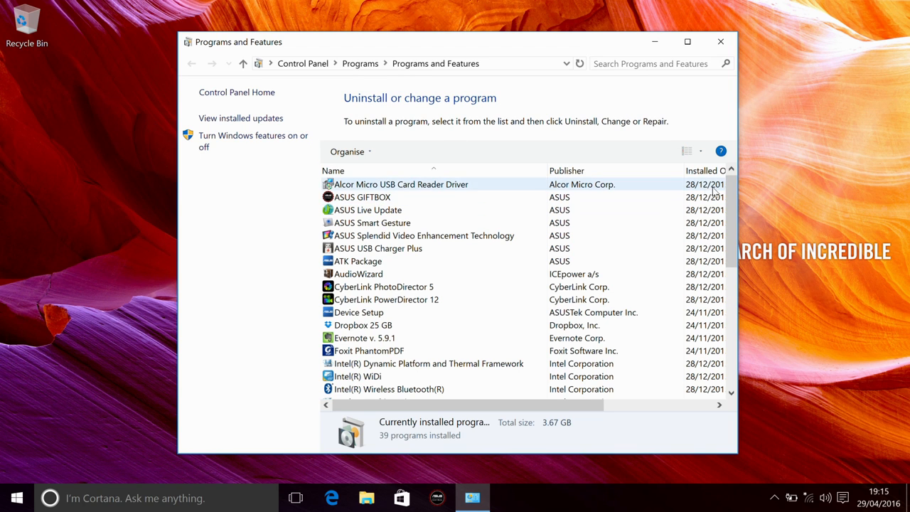
drag(733, 192, 732, 356)
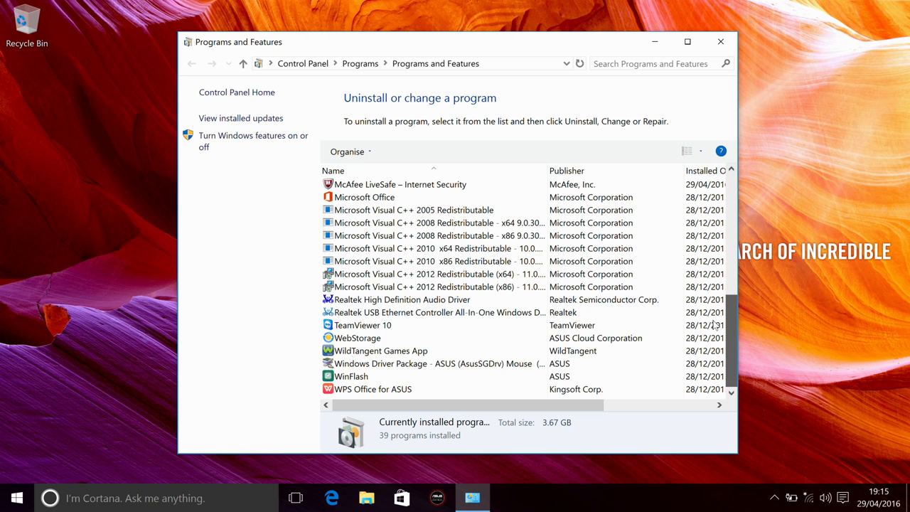
drag(732, 341, 739, 207)
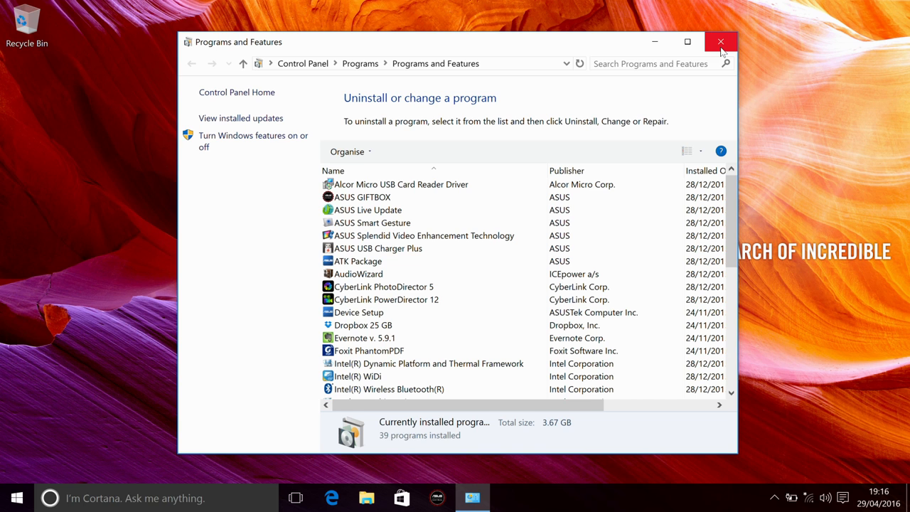
Close Programs and Features, leaving the ASUS desktop clear.
click(721, 42)
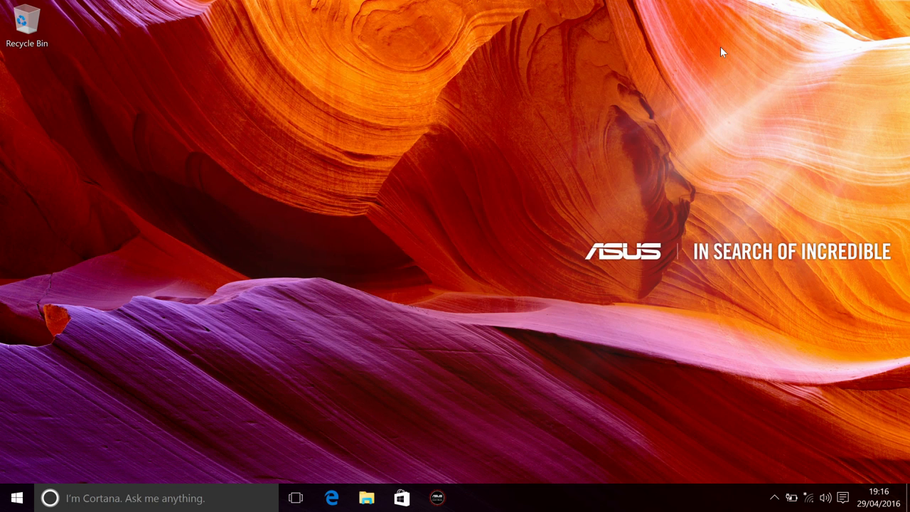